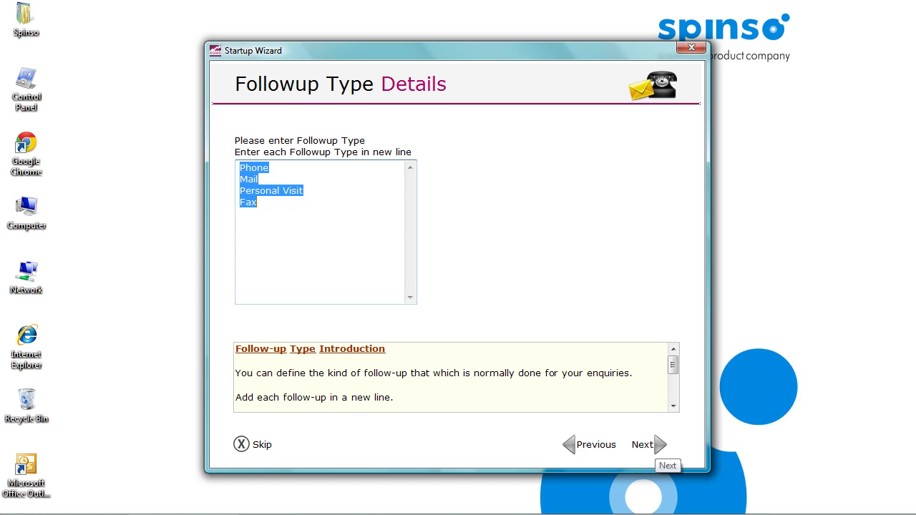
Accept the listed followup types and finish the Startup Wizard to generate the selected data
{"action": "left_click", "coordinate": [648, 445]}
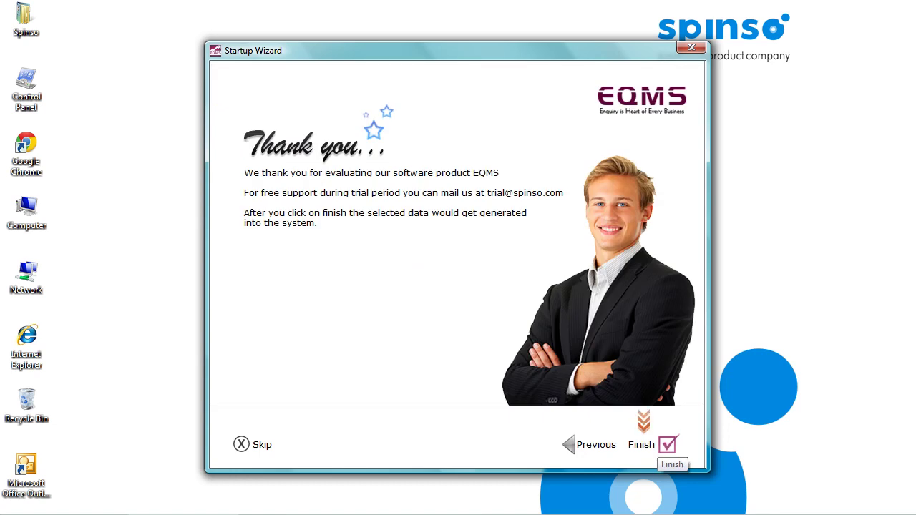
{"action": "left_click", "coordinate": [657, 444]}
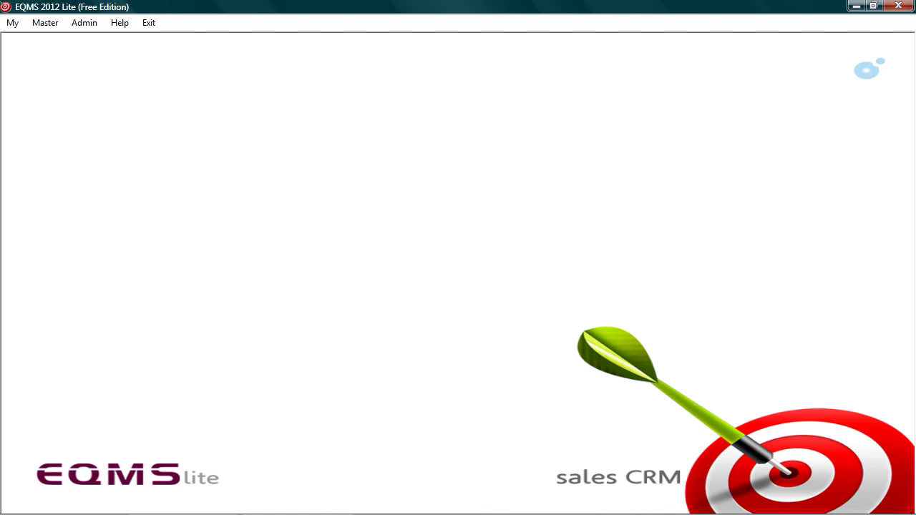
Open the enquiry form and set the Global Constructions enquiry's source to Paper Advertisement
{"action": "left_click", "coordinate": [13, 23]}
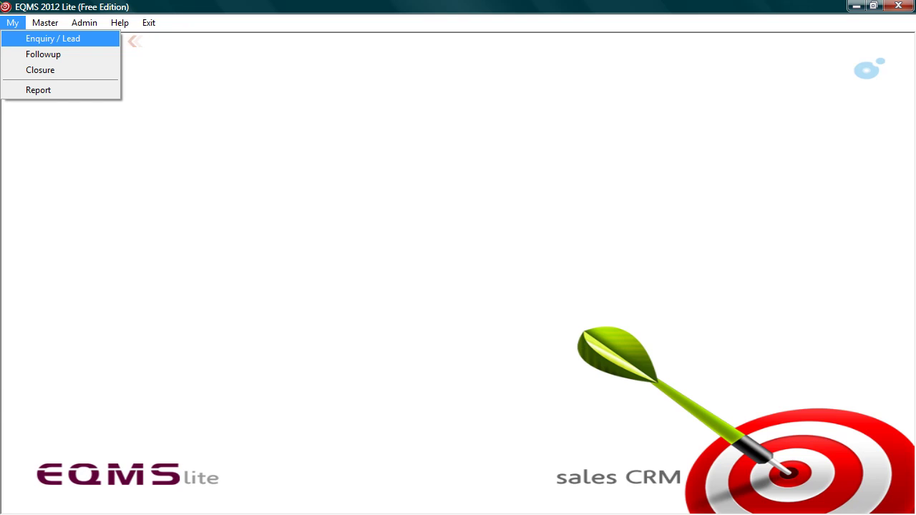
{"action": "left_click", "coordinate": [53, 39]}
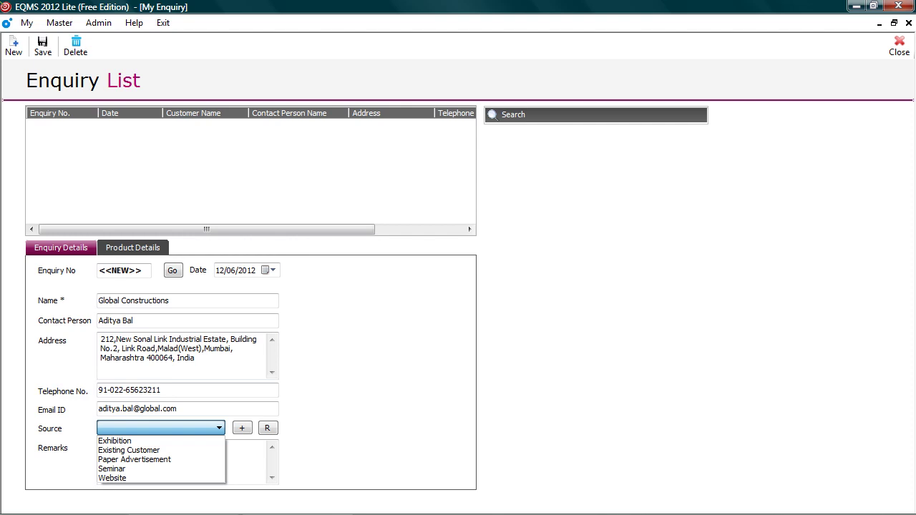
{"action": "left_click", "coordinate": [129, 450]}
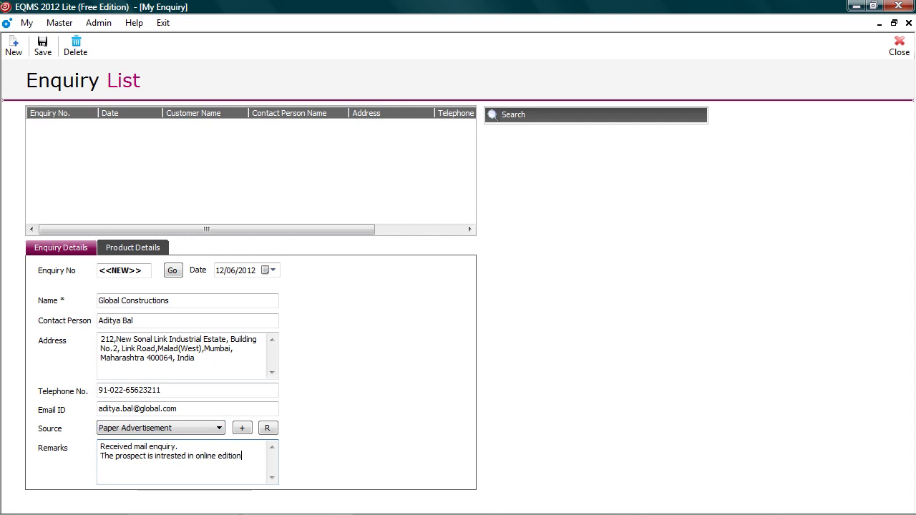
Add EQMS Professional with a quantity of 10 to the enquiry's product details and save the enquiry
{"action": "left_click", "coordinate": [133, 248]}
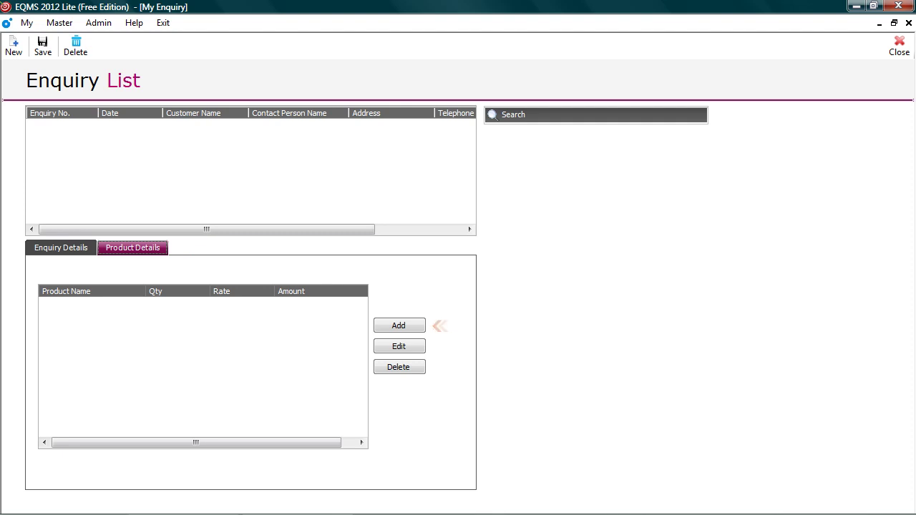
{"action": "left_click", "coordinate": [398, 326]}
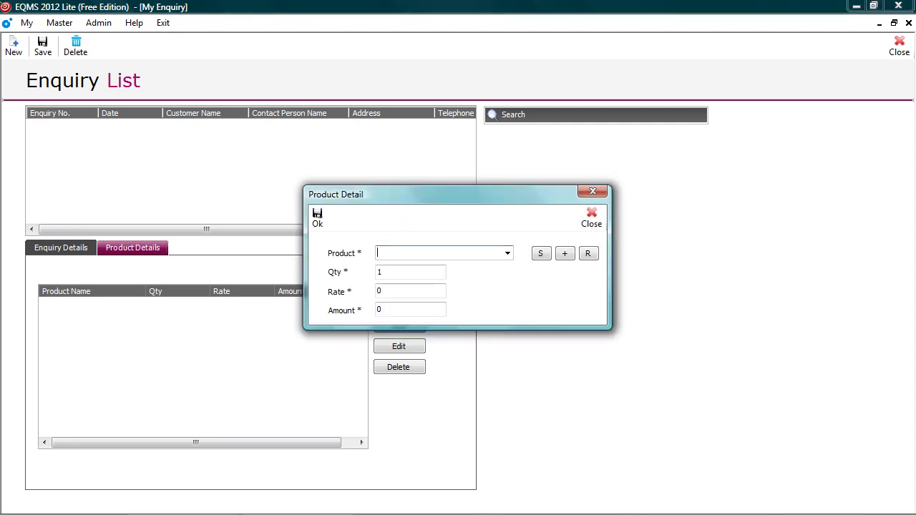
{"action": "left_click", "coordinate": [508, 254]}
{"action": "key", "text": "Down"}
{"action": "key", "text": "Return"}
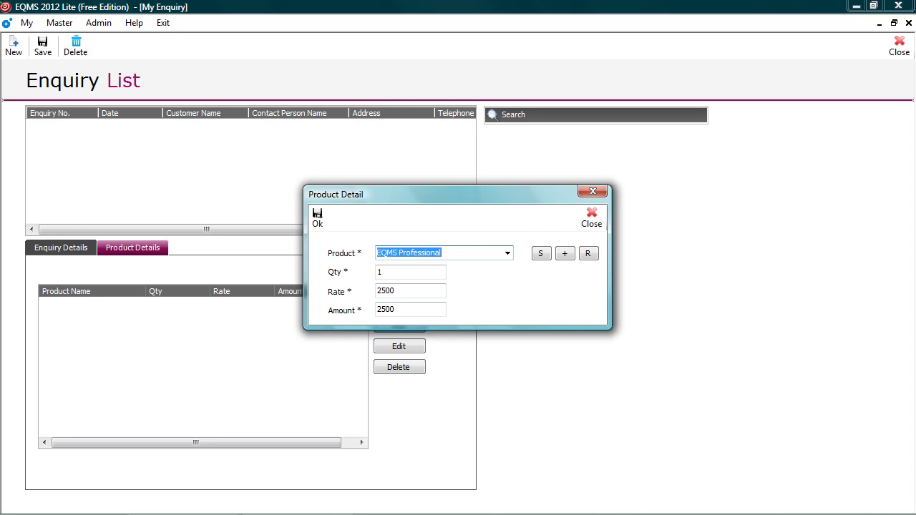
{"action": "key", "text": "Tab"}
{"action": "type", "text": "10"}
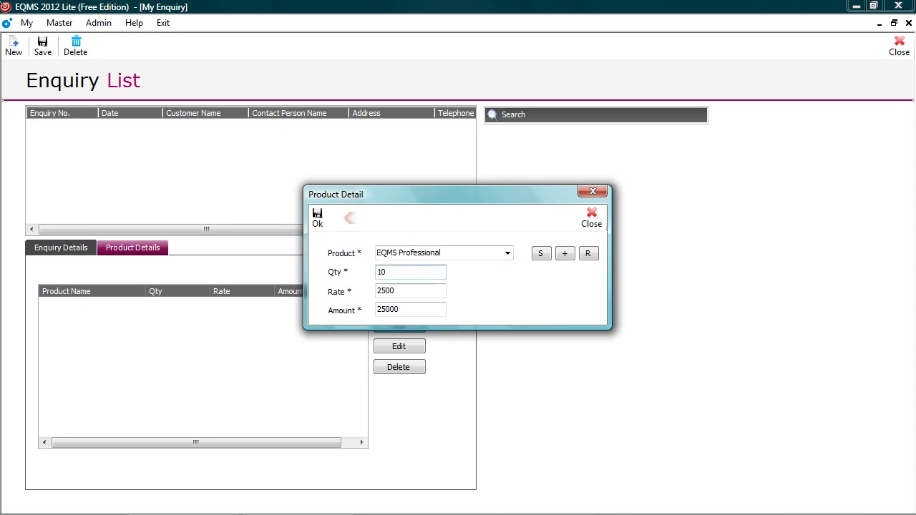
{"action": "left_click", "coordinate": [317, 218]}
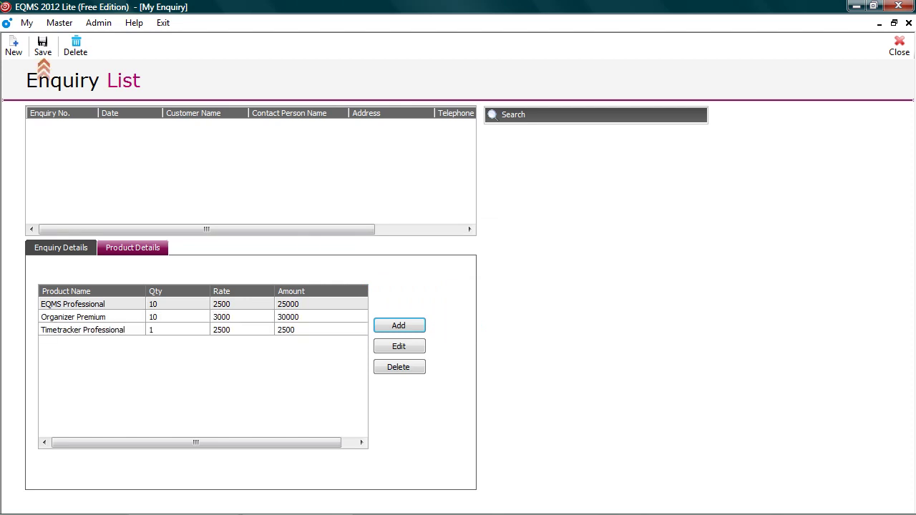
{"action": "left_click", "coordinate": [43, 47]}
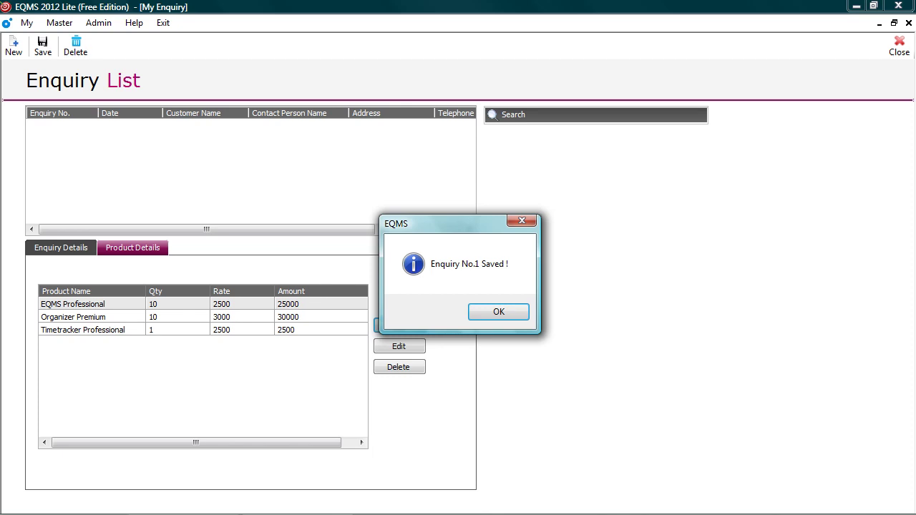
{"action": "key", "text": "Return"}
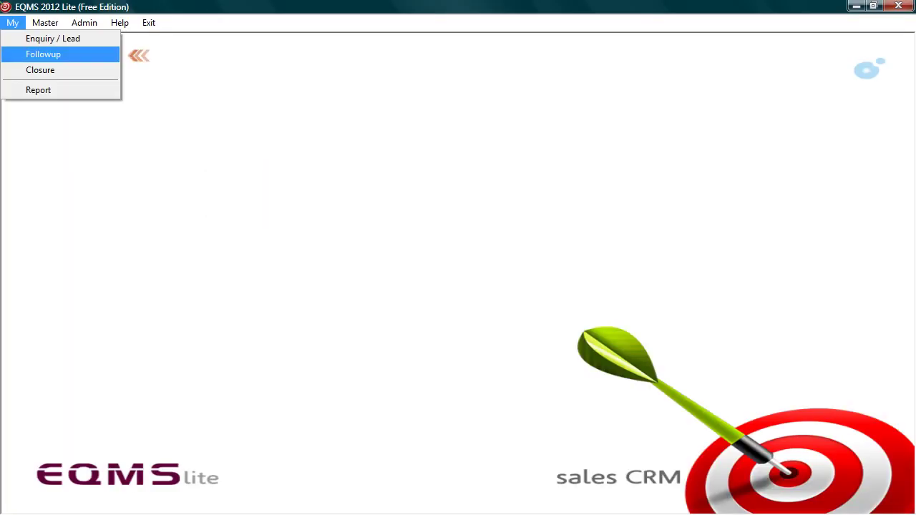
Start a followup record for Global Constructions with type Phone and the remark "He is out of station,asked to call next week"
{"action": "left_click", "coordinate": [43, 54]}
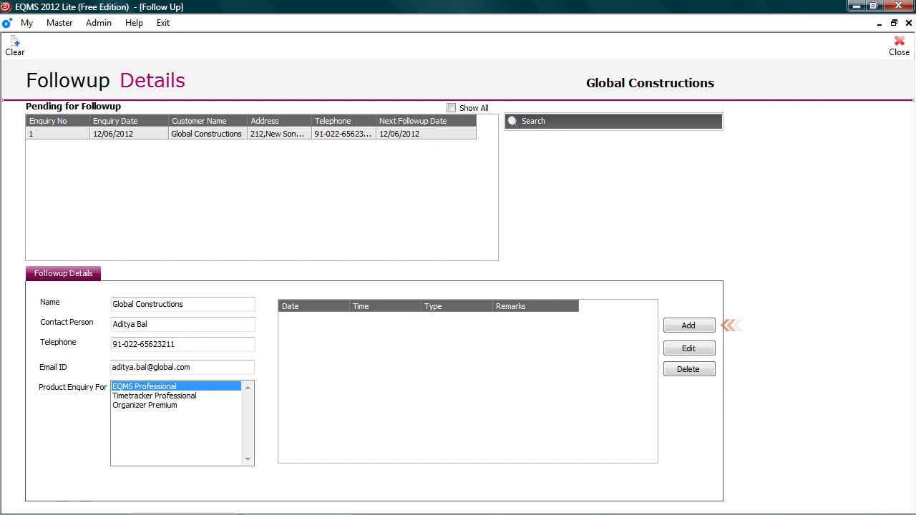
{"action": "left_click", "coordinate": [690, 325]}
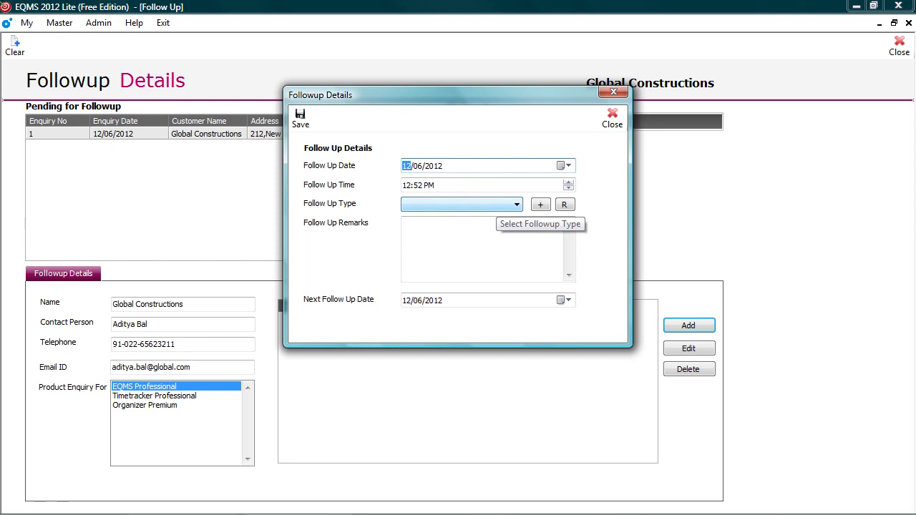
{"action": "left_click", "coordinate": [494, 205]}
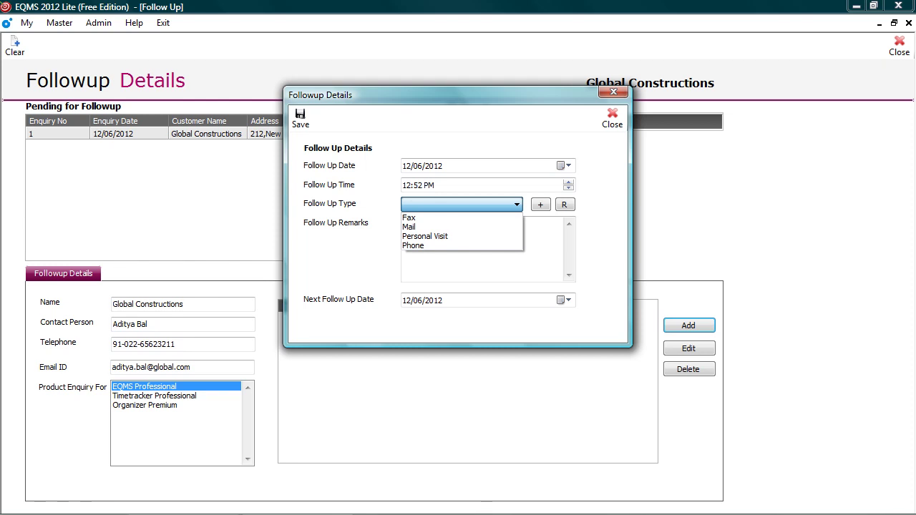
{"action": "left_click", "coordinate": [414, 246]}
{"action": "left_click", "coordinate": [478, 235]}
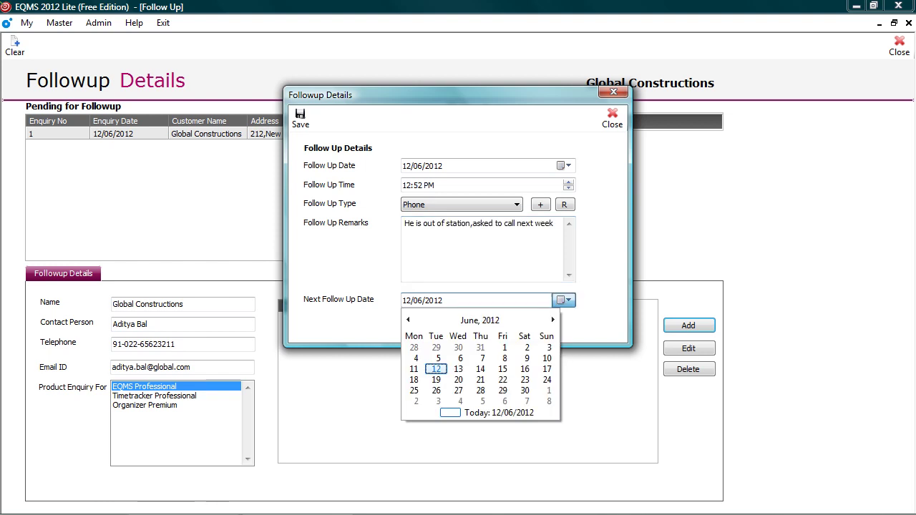
Set the next follow up date to 19/06/2012 and save the followup record
{"action": "key", "text": "Down"}
{"action": "key", "text": "Return"}
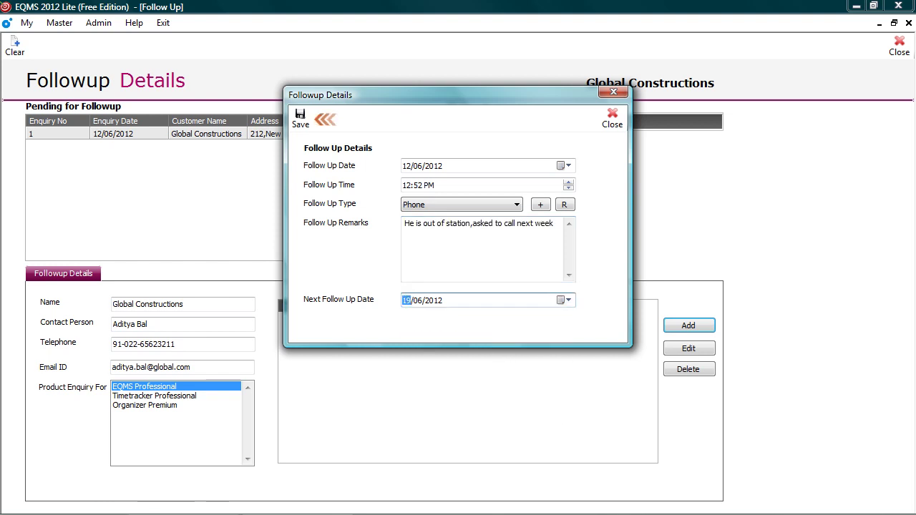
{"action": "left_click", "coordinate": [300, 118]}
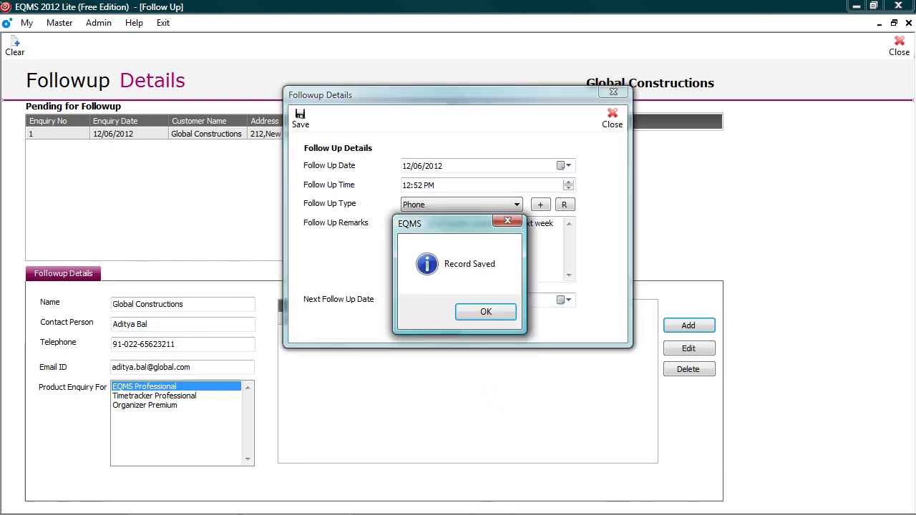
{"action": "key", "text": "Return"}
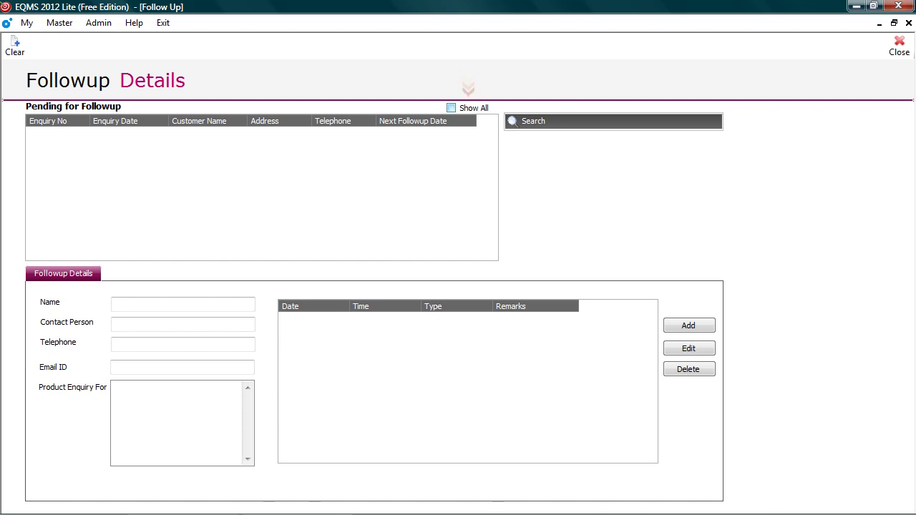
Show all enquiries in the Pending for Followup list
{"action": "left_click", "coordinate": [452, 108]}
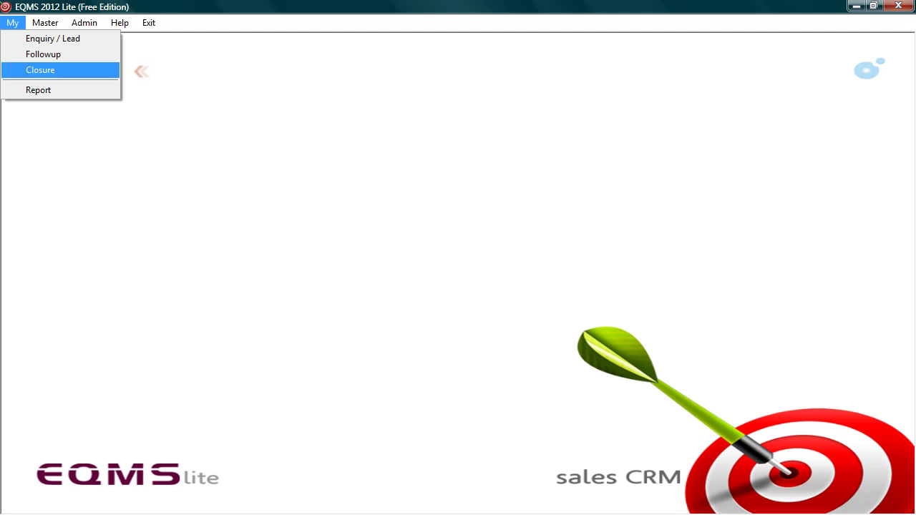
Close the Global Constructions enquiry with status Booked and the remark "Special Price with 10% discount", and save it
{"action": "key", "text": "Return"}
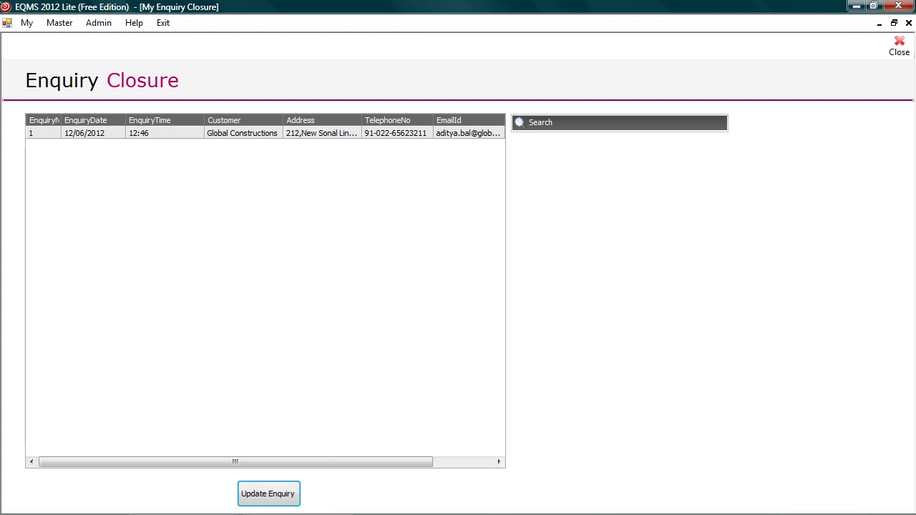
{"action": "left_click", "coordinate": [242, 135]}
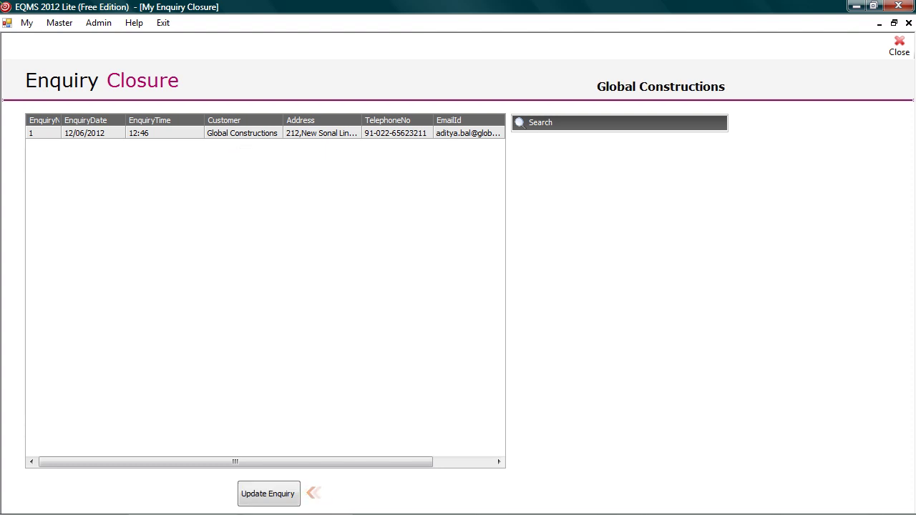
{"action": "left_click", "coordinate": [268, 494]}
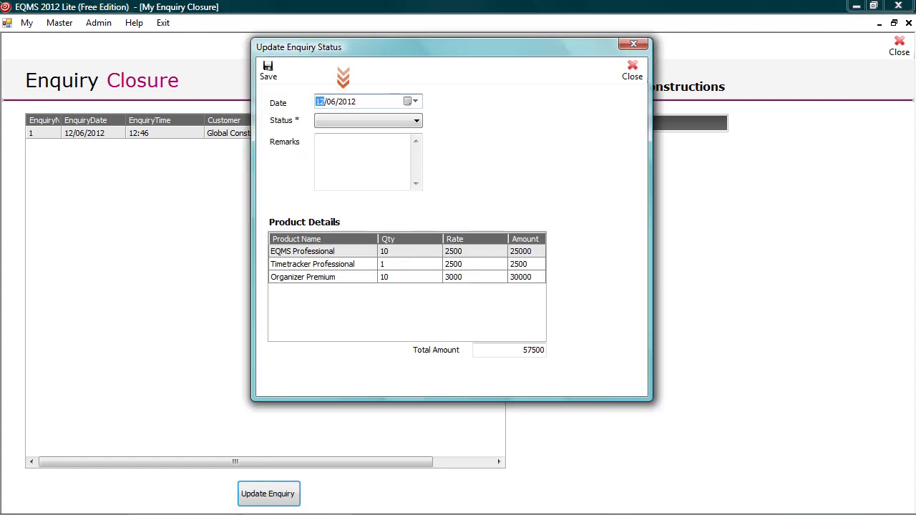
{"action": "left_click", "coordinate": [417, 121]}
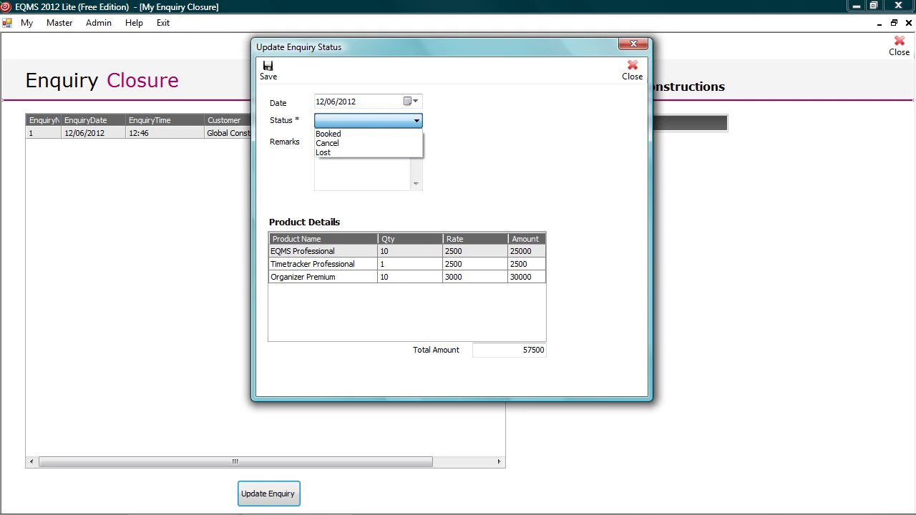
{"action": "left_click", "coordinate": [329, 134]}
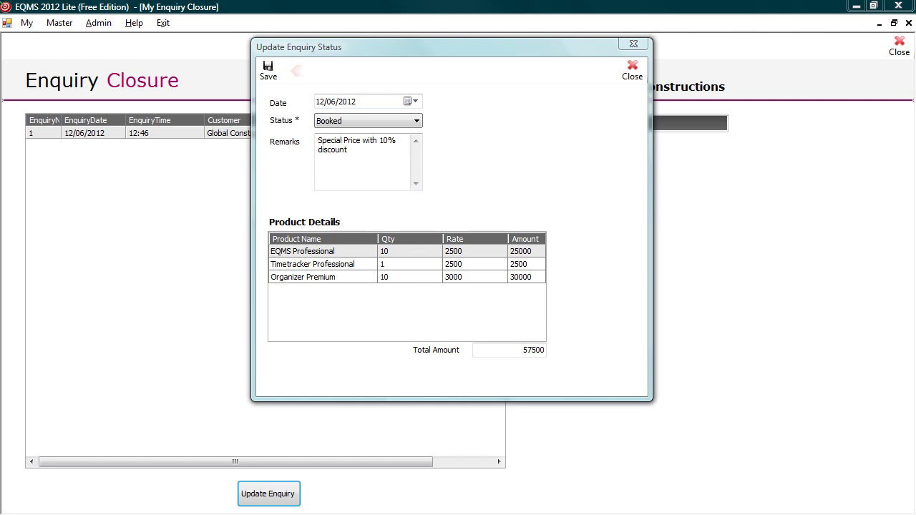
{"action": "left_click", "coordinate": [268, 71]}
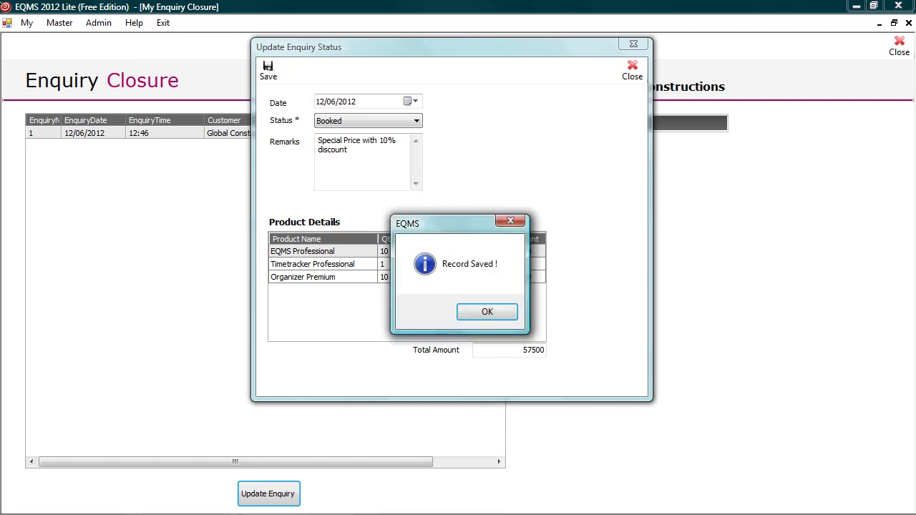
{"action": "key", "text": "Return"}
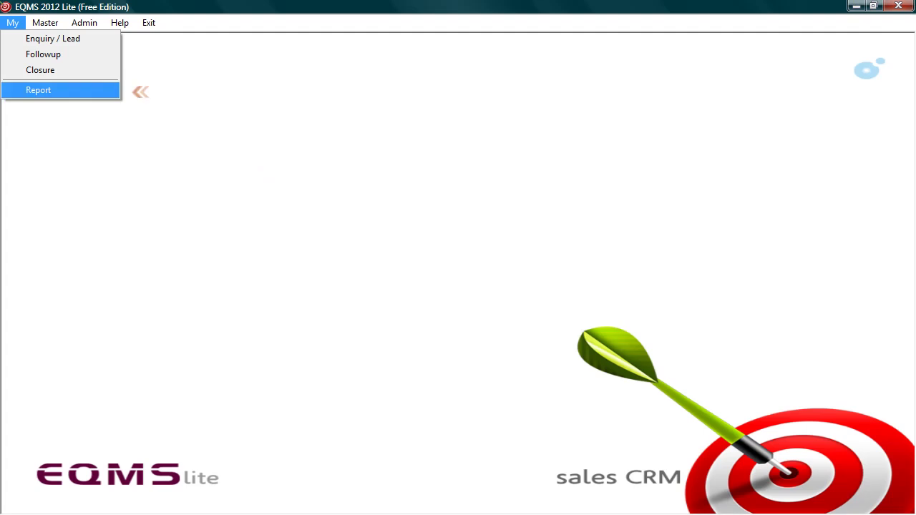
Open the reports and look through the Followup and Status report categories
{"action": "key", "text": "Return"}
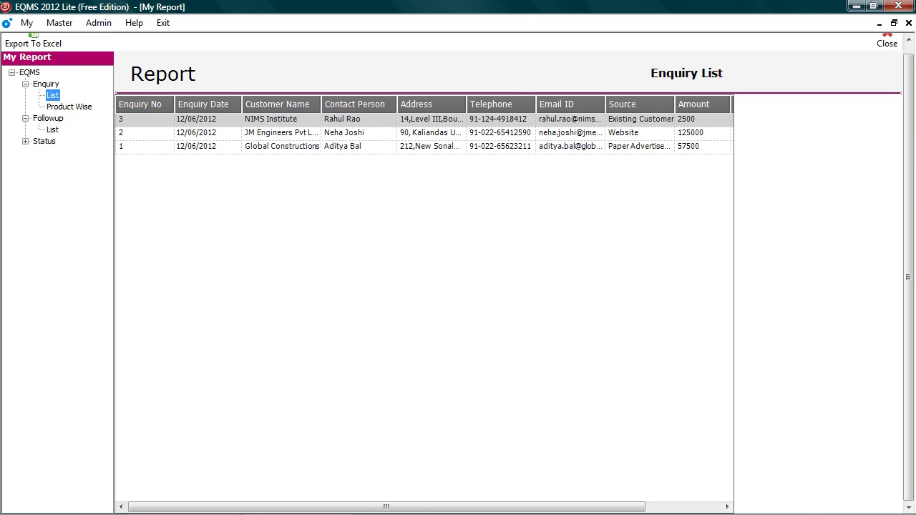
{"action": "left_click", "coordinate": [48, 118]}
{"action": "left_click", "coordinate": [26, 141]}
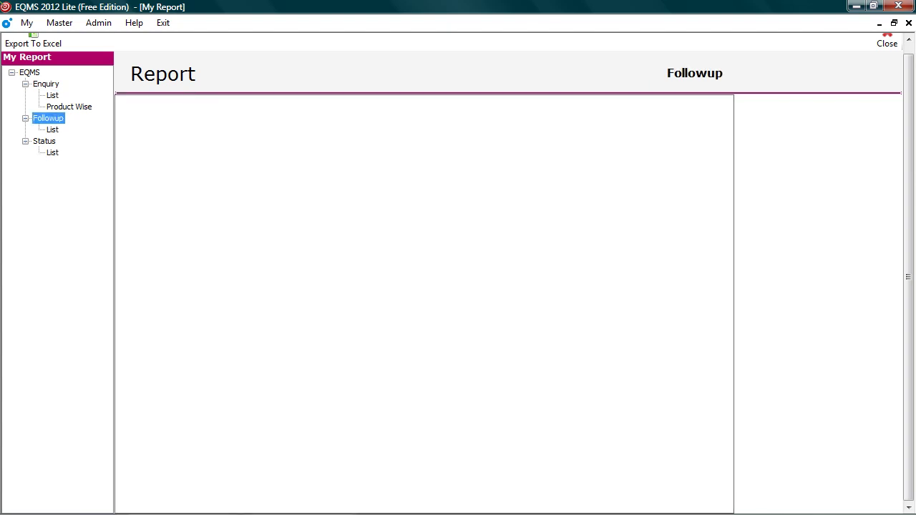
{"action": "left_click", "coordinate": [44, 142]}
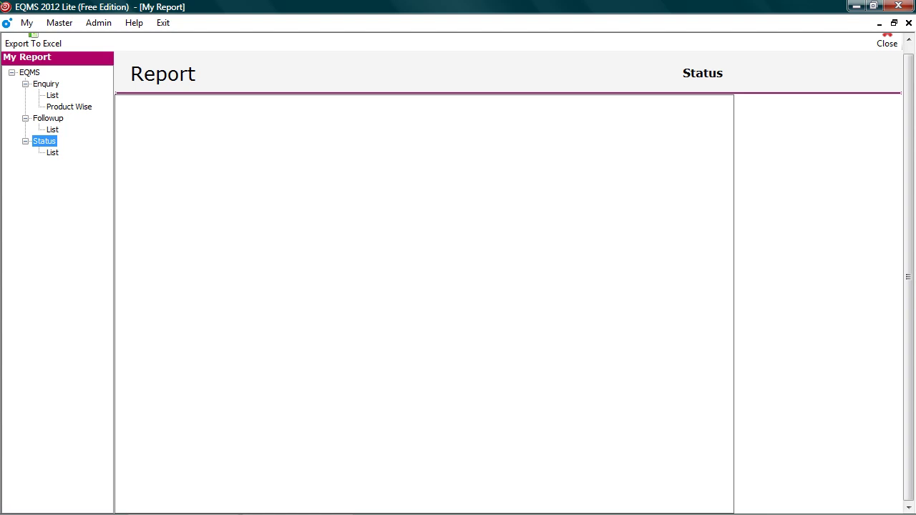
Display the Enquiry List report and export it to Excel
{"action": "left_click", "coordinate": [52, 95]}
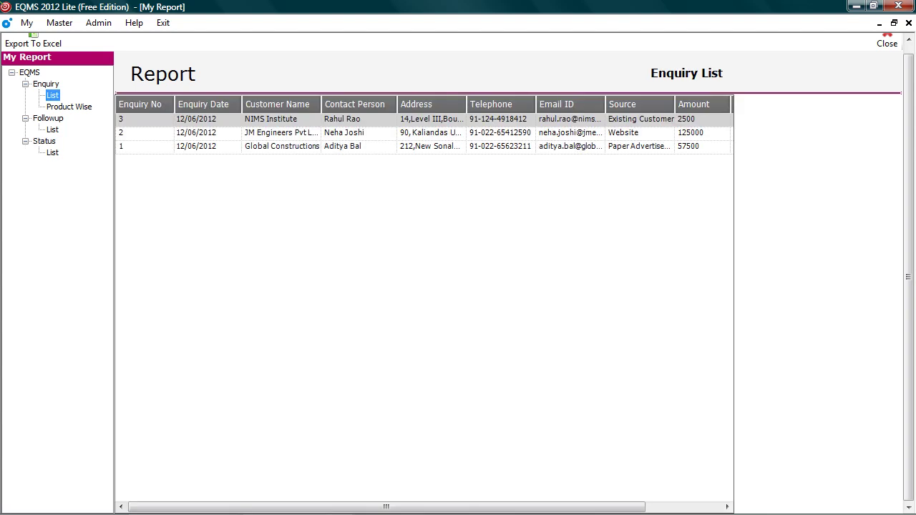
{"action": "scroll", "coordinate": [458, 272], "scroll_direction": "up", "scroll_amount": 1}
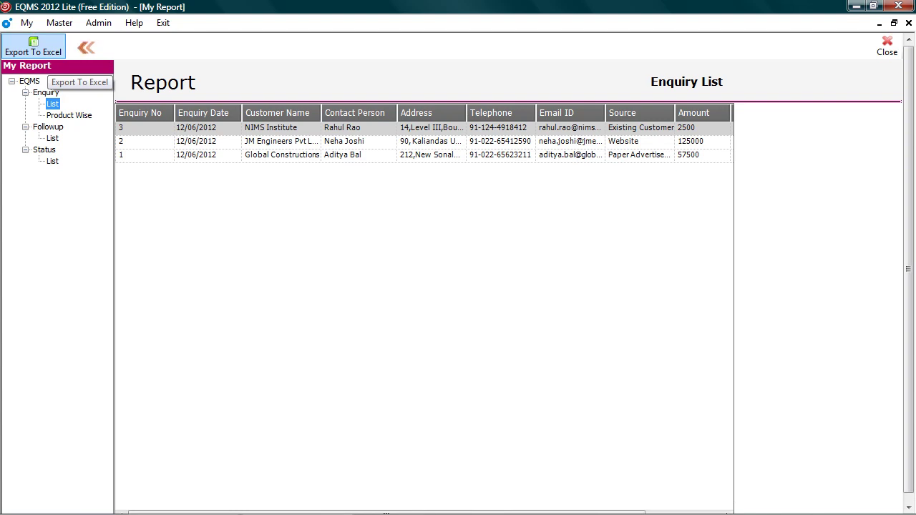
{"action": "left_click", "coordinate": [33, 46]}
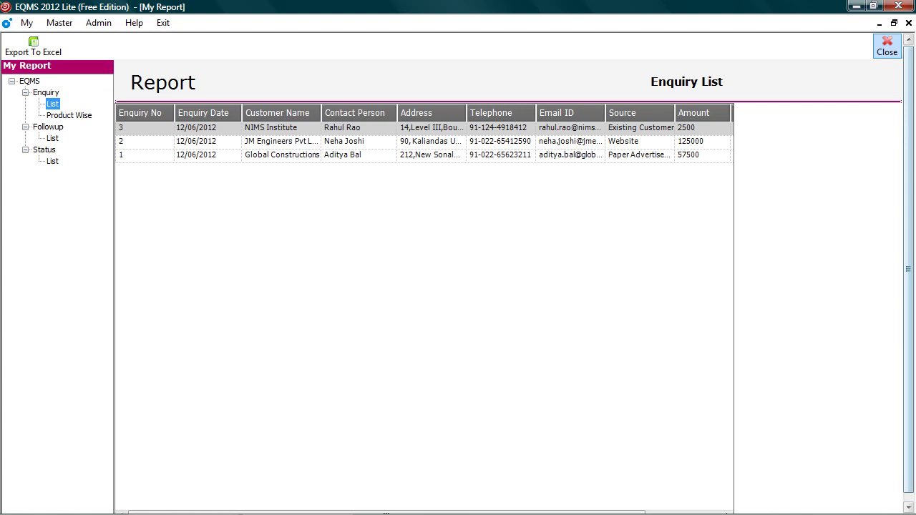
Close the report and exit the program
{"action": "left_click", "coordinate": [888, 46]}
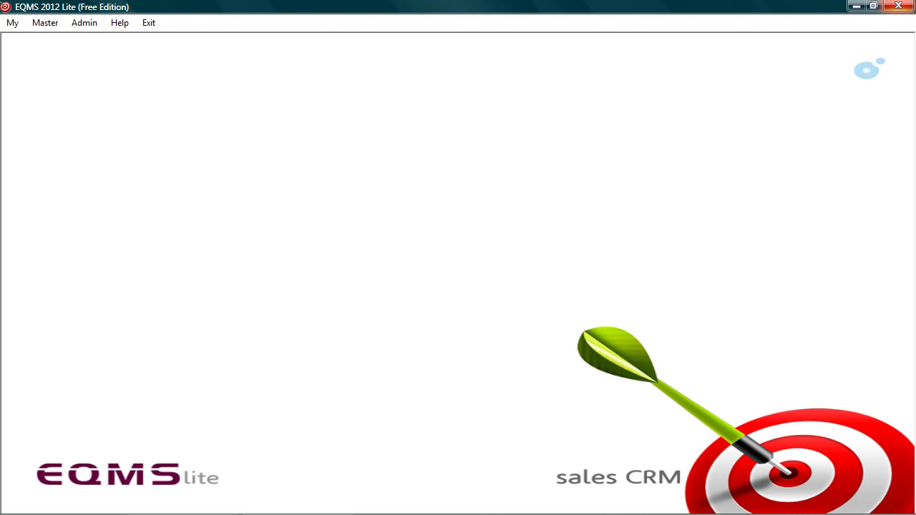
{"action": "key", "text": "alt+F4"}
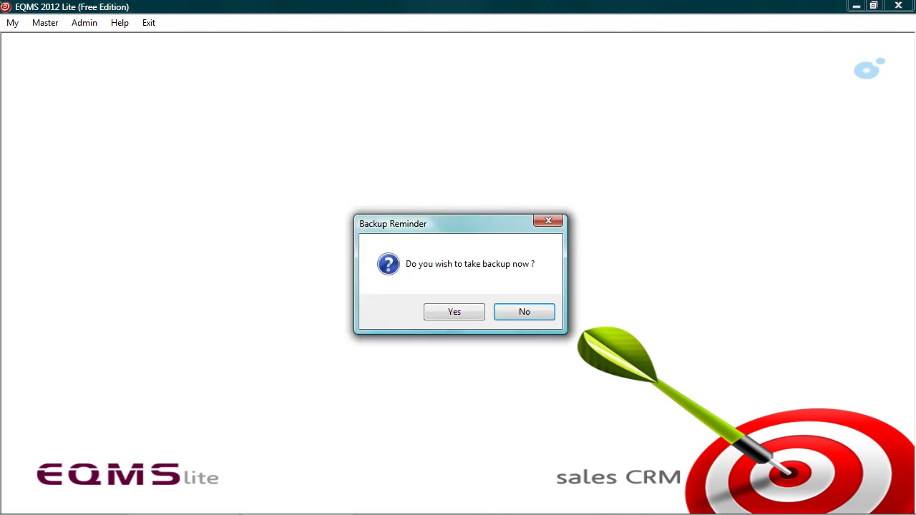